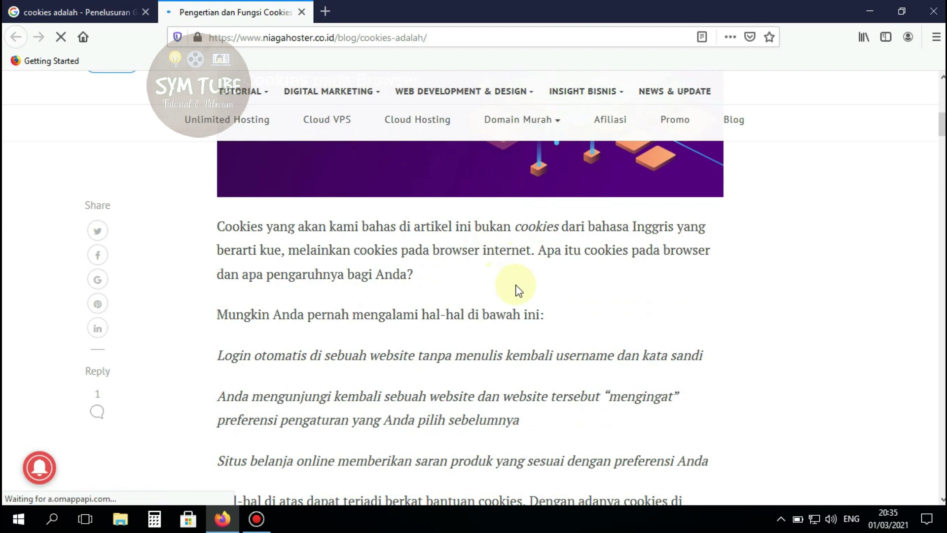
Step: Read through the Niagahoster article on browser cookies, dismissing the guide pop-up that covers it
scroll(518, 288, "down", 5)
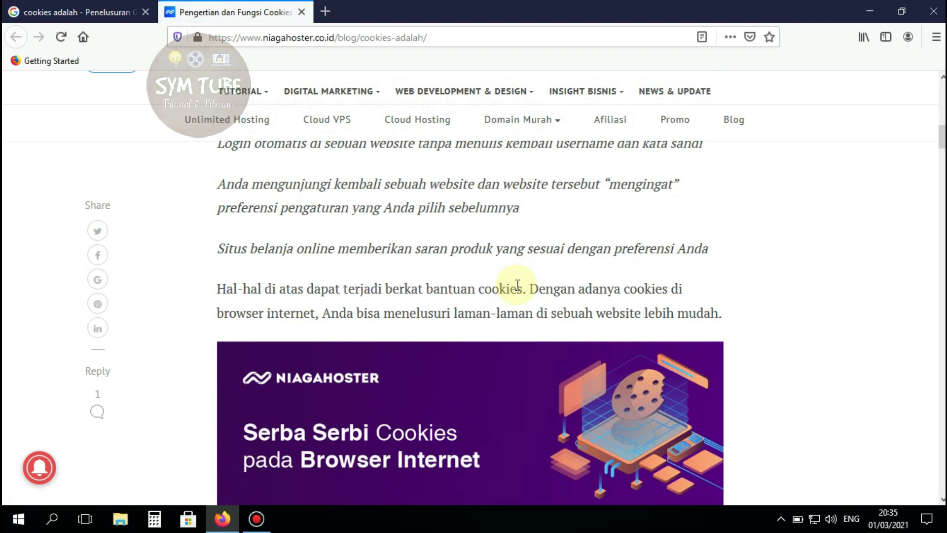
scroll(518, 285, "down", 2)
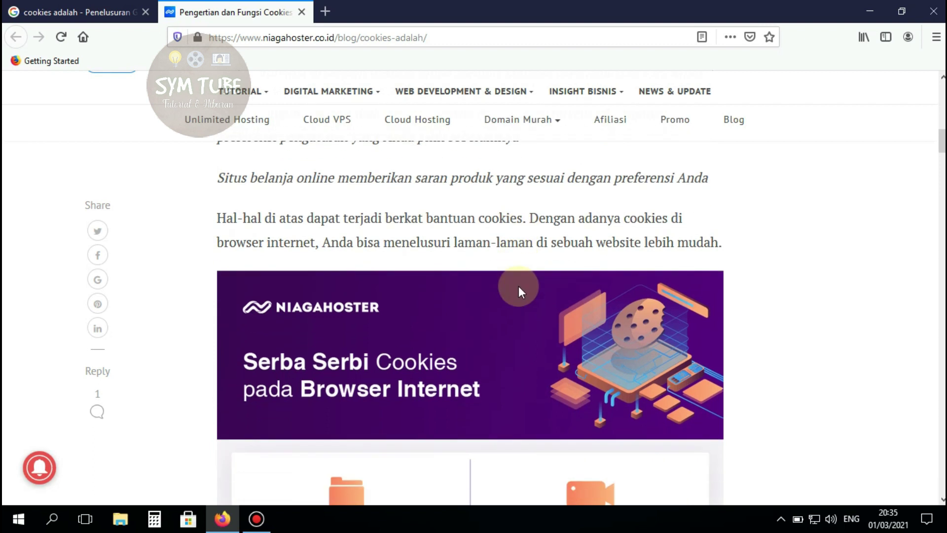
scroll(519, 283, "down", 2)
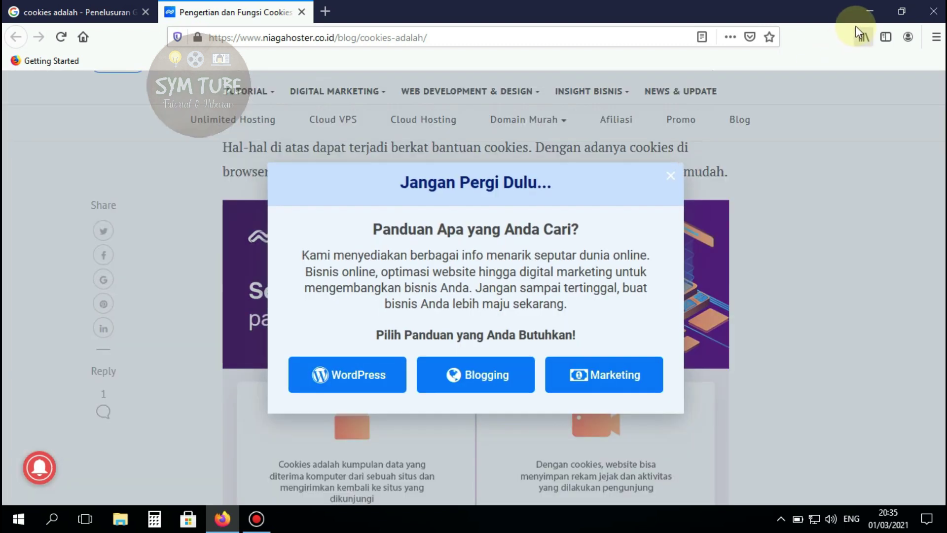
left_click(672, 178)
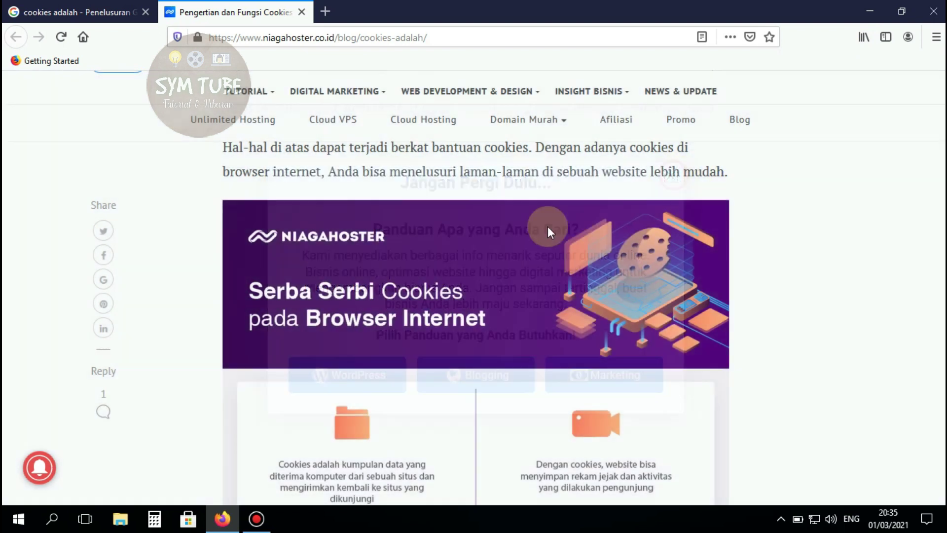
scroll(496, 203, "down", 10)
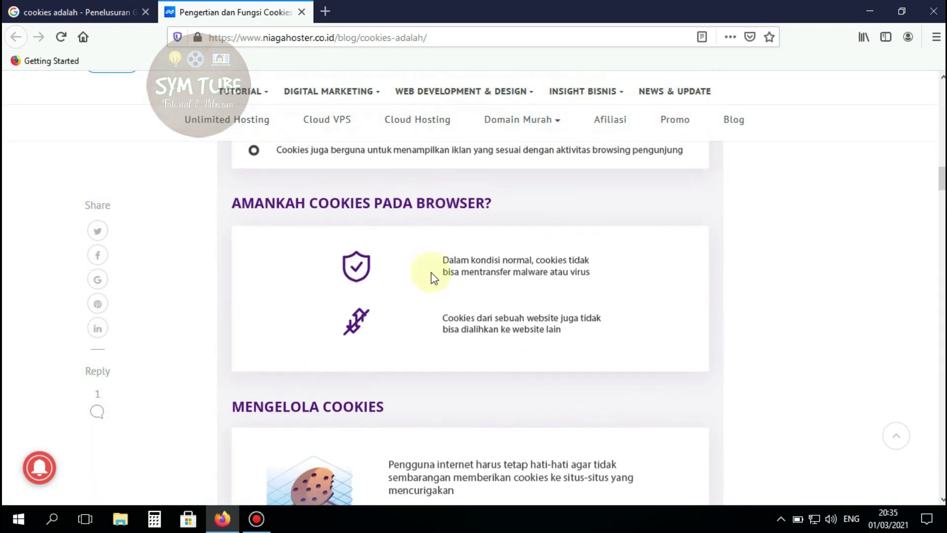
scroll(438, 269, "up", 15)
Step: Minimize the browser and open the Windows On-Screen Keyboard from the installed apps
left_click(871, 12)
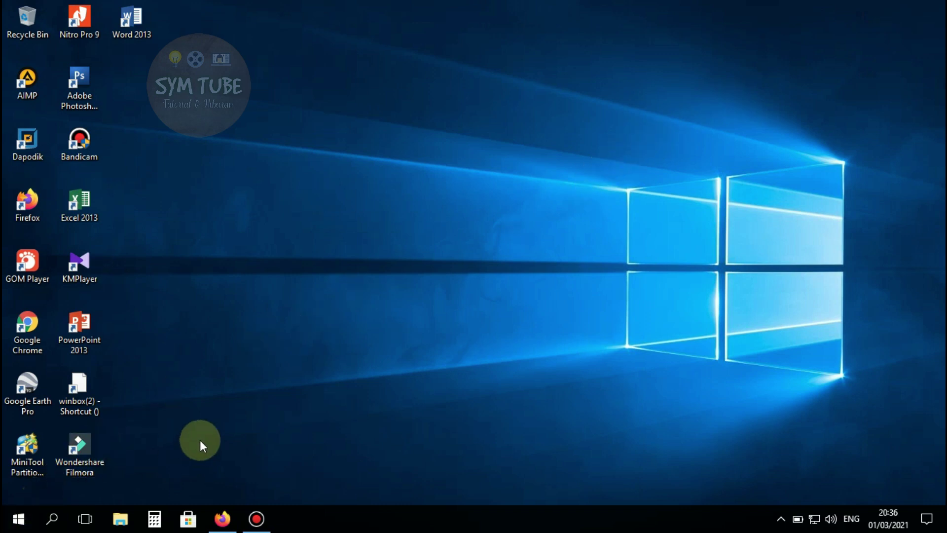
left_click(18, 517)
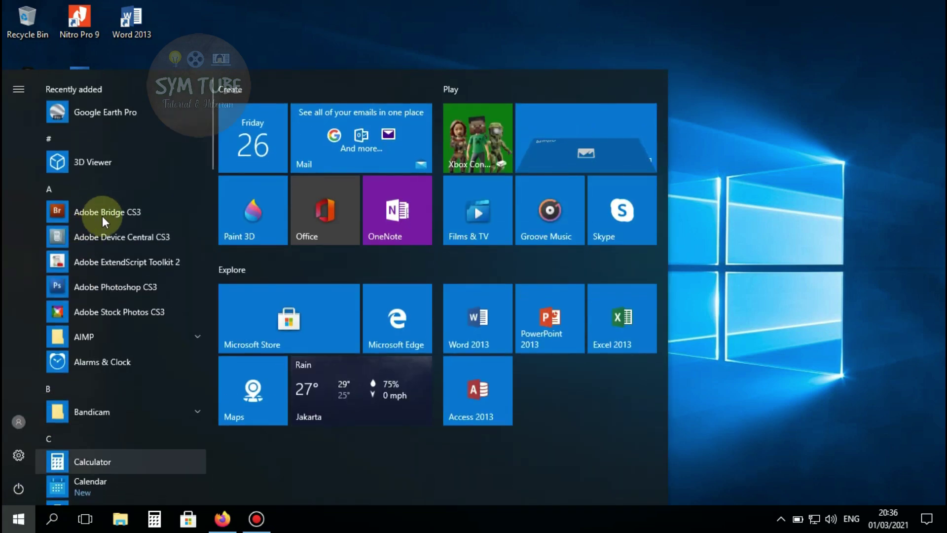
scroll(118, 215, "down", 12)
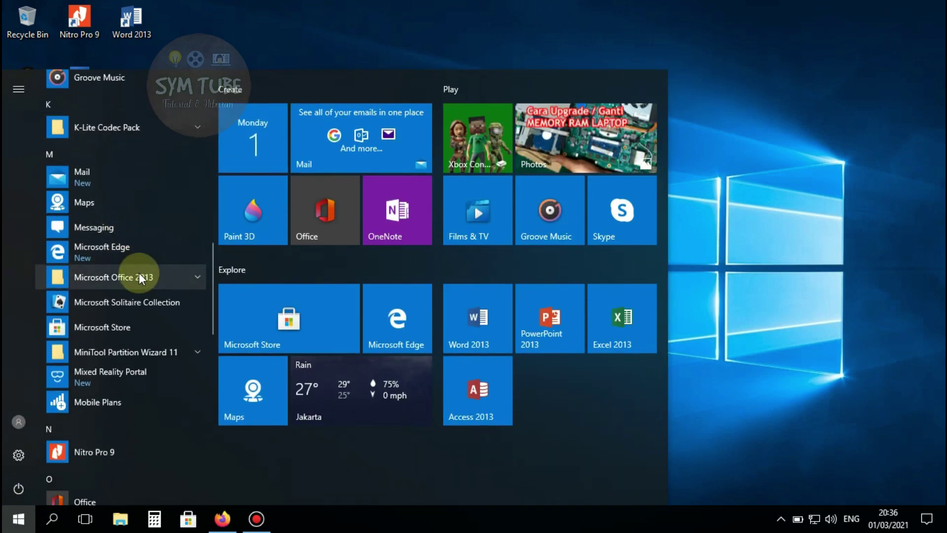
scroll(137, 297, "down", 10)
scroll(146, 297, "down", 5)
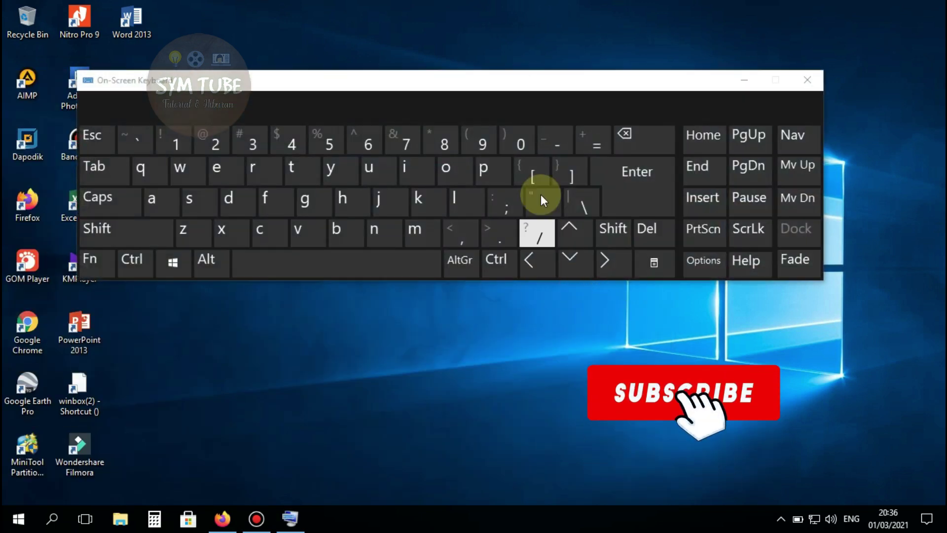
Step: Move the On-Screen Keyboard to the middle of the desktop and use it to open the Run dialog
left_click_drag(503, 80, 577, 215)
left_click(264, 394)
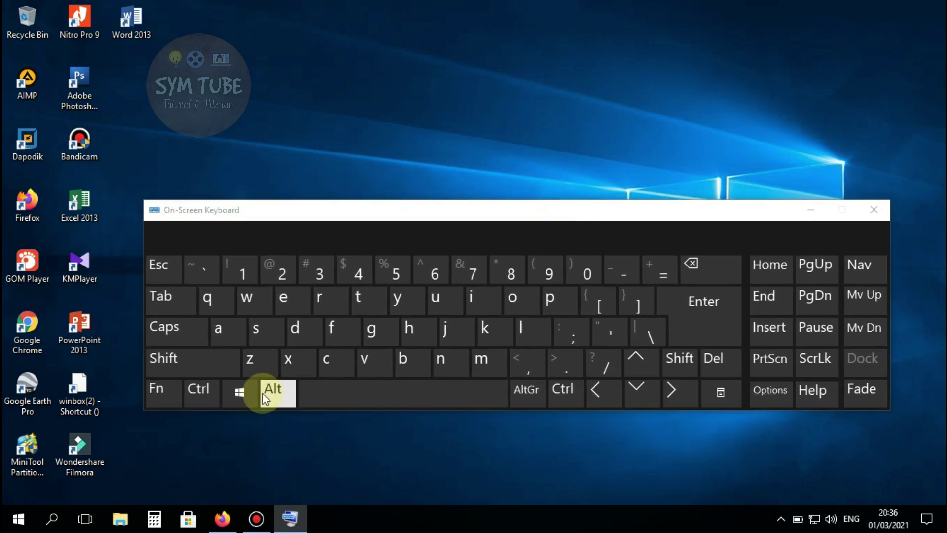
left_click(241, 395)
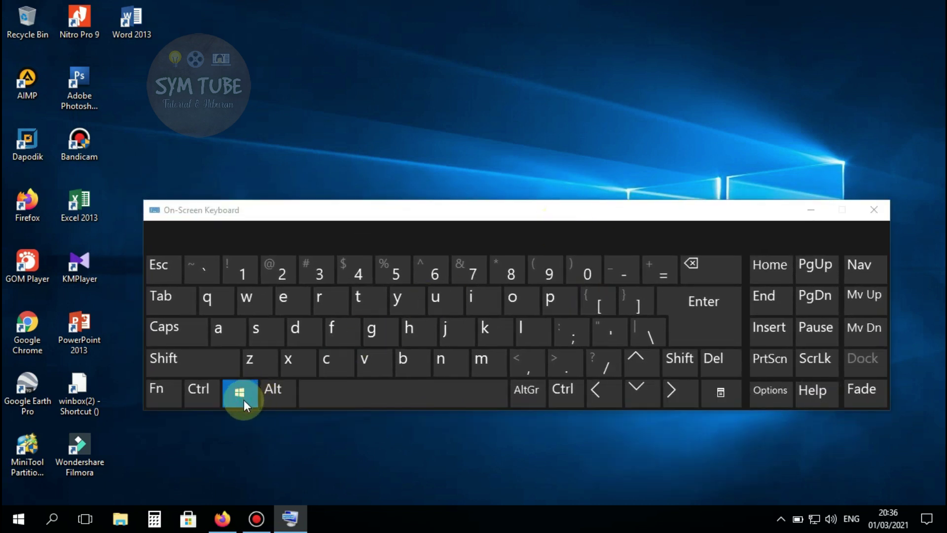
left_click(332, 310)
Step: Arrange the Run dialog and the On-Screen Keyboard so that the dialog sits fully visible above the keyboard
left_click_drag(397, 211, 347, 73)
left_click_drag(164, 371, 371, 317)
left_click_drag(643, 81, 635, 343)
left_click_drag(427, 314, 540, 118)
left_click_drag(493, 342, 519, 261)
left_click(439, 179)
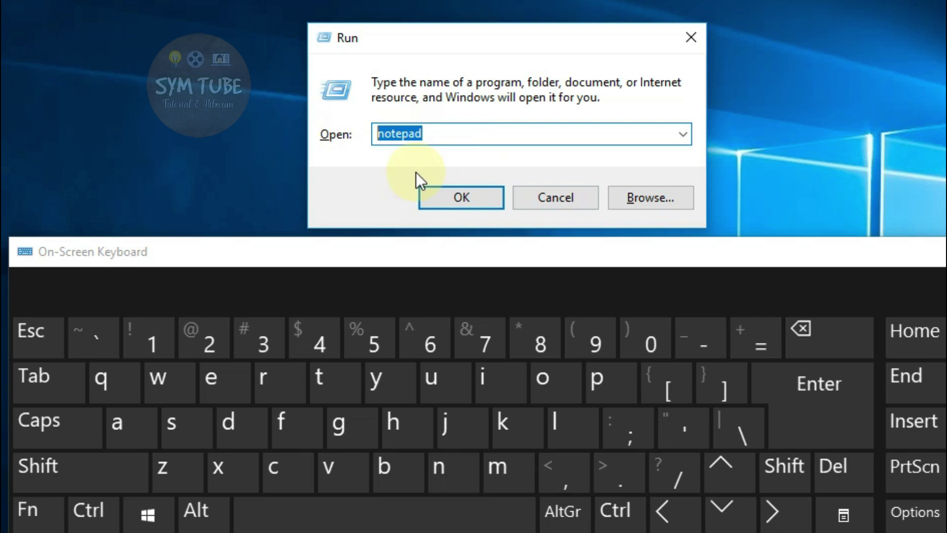
Step: Run the command temp, minimize the On-Screen Keyboard and grant permanent access to the Windows Temp folder
type("temp")
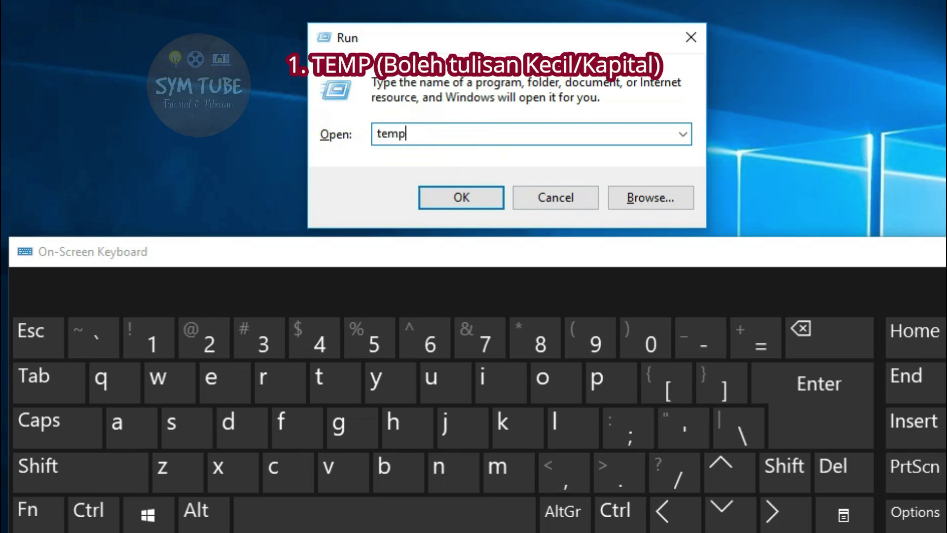
left_click(450, 192)
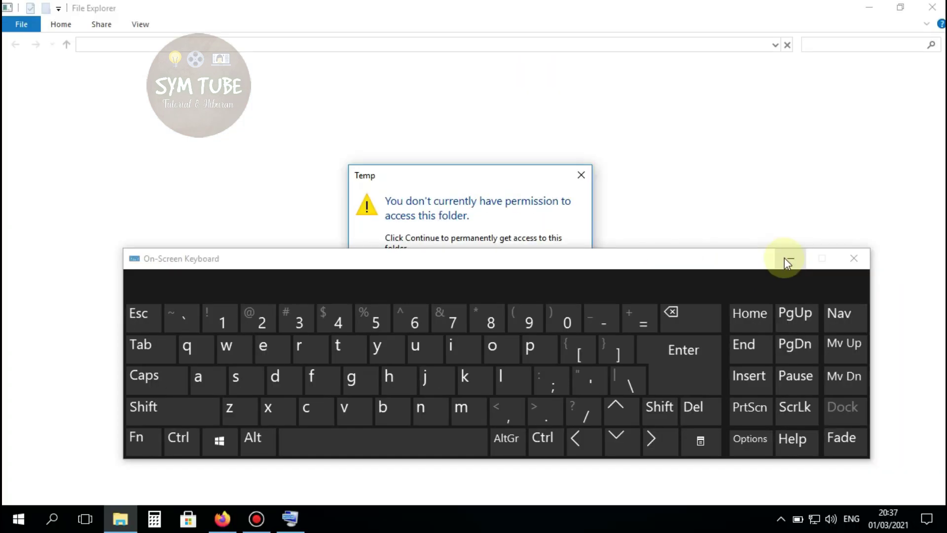
left_click(785, 259)
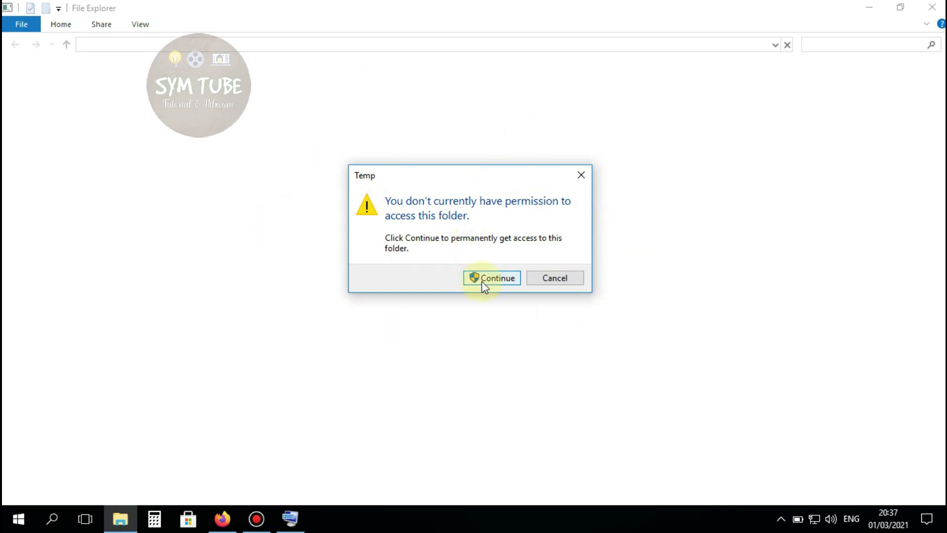
left_click(483, 280)
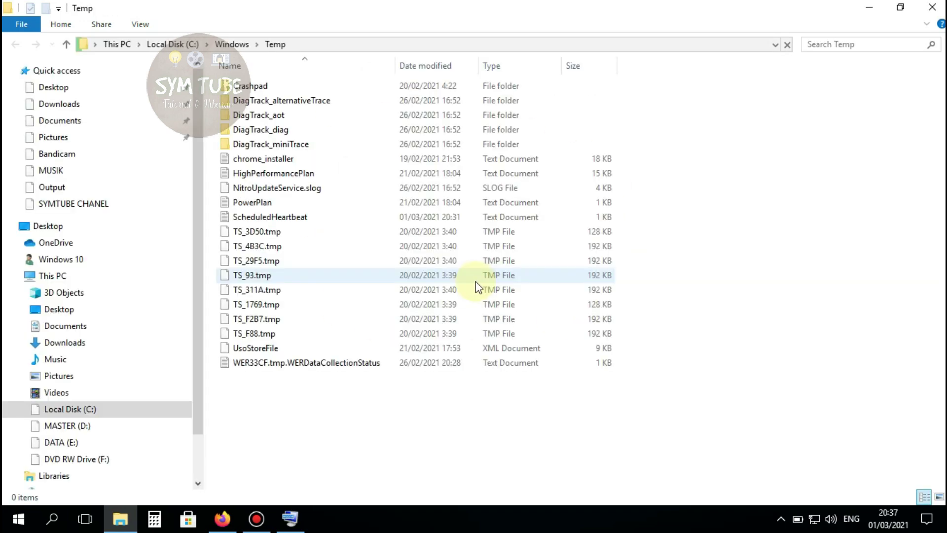
Step: Delete all files and folders in the Windows Temp folder, skipping all items in use, and close the folder window
left_click_drag(296, 425, 246, 83)
left_click_drag(330, 416, 273, 81)
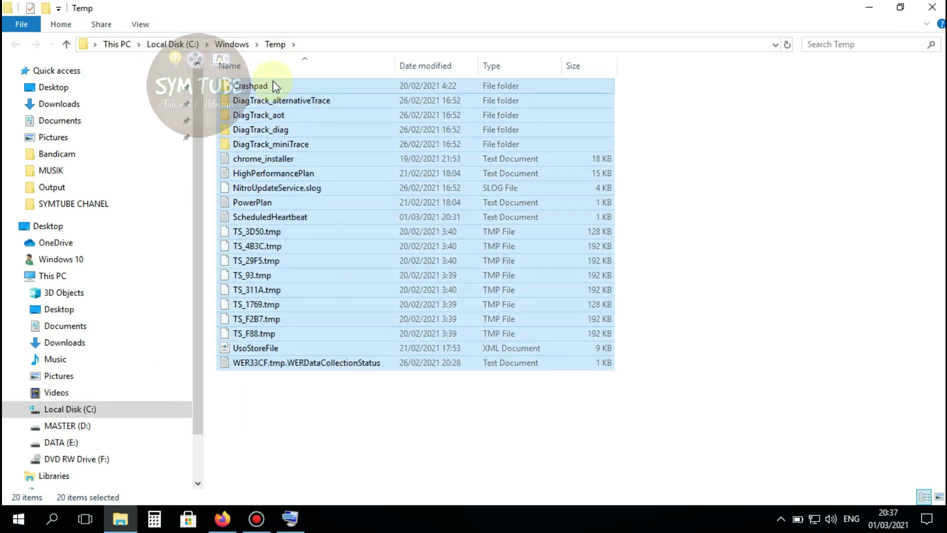
right_click(290, 124)
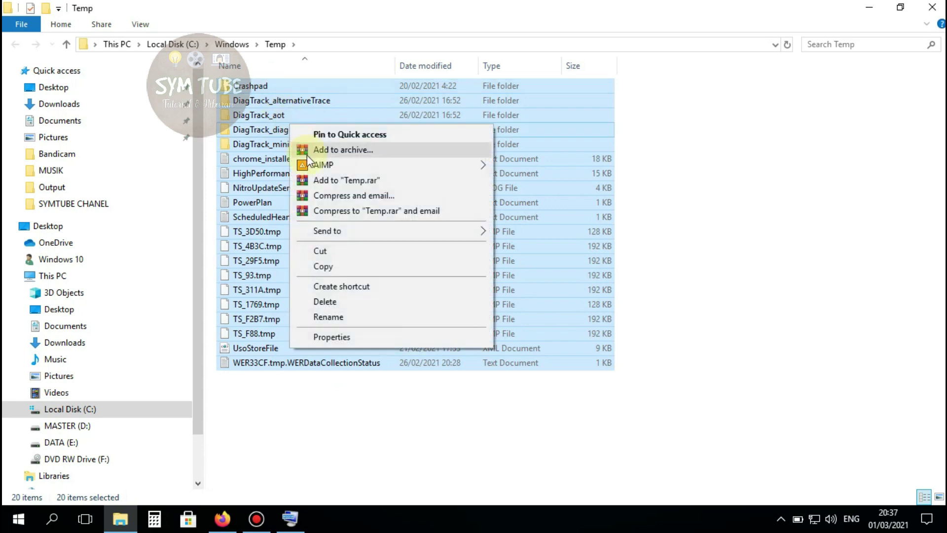
left_click(350, 302)
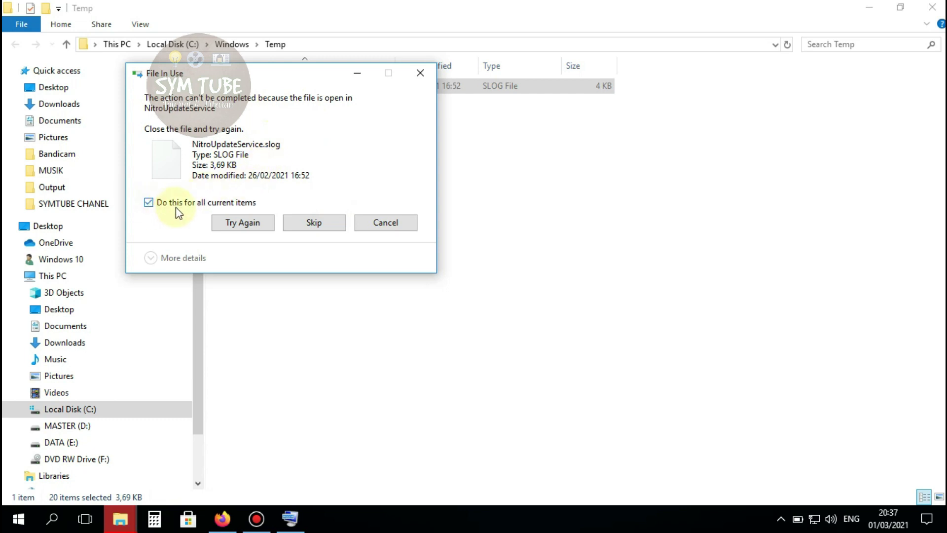
left_click(309, 224)
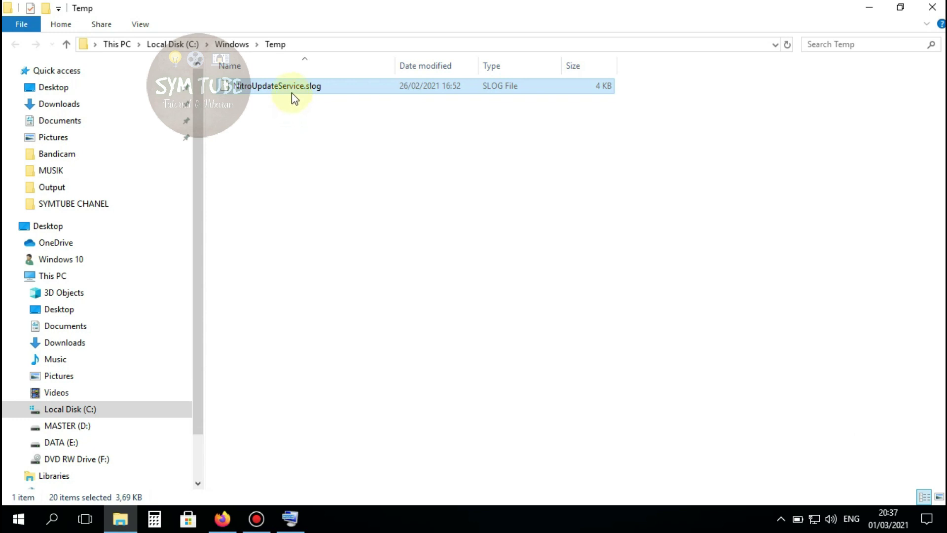
left_click(314, 122)
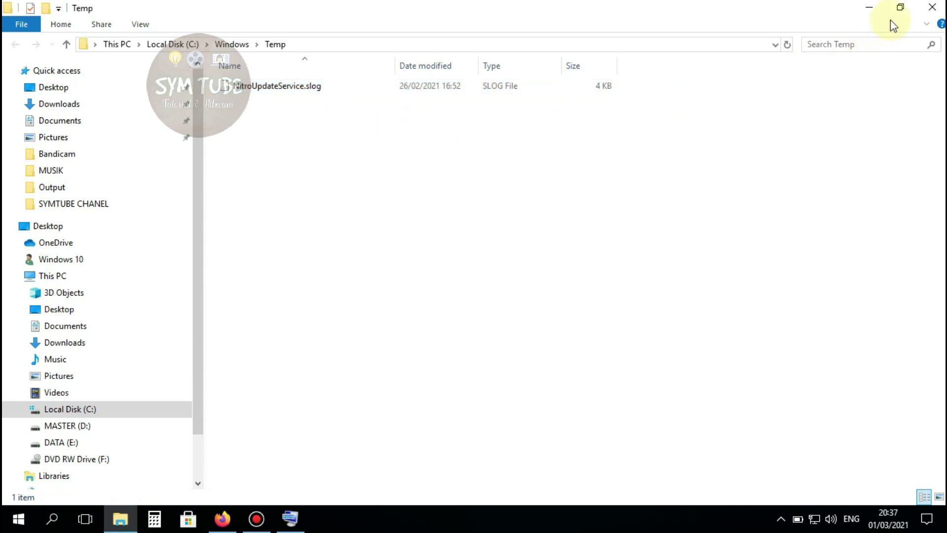
left_click(930, 8)
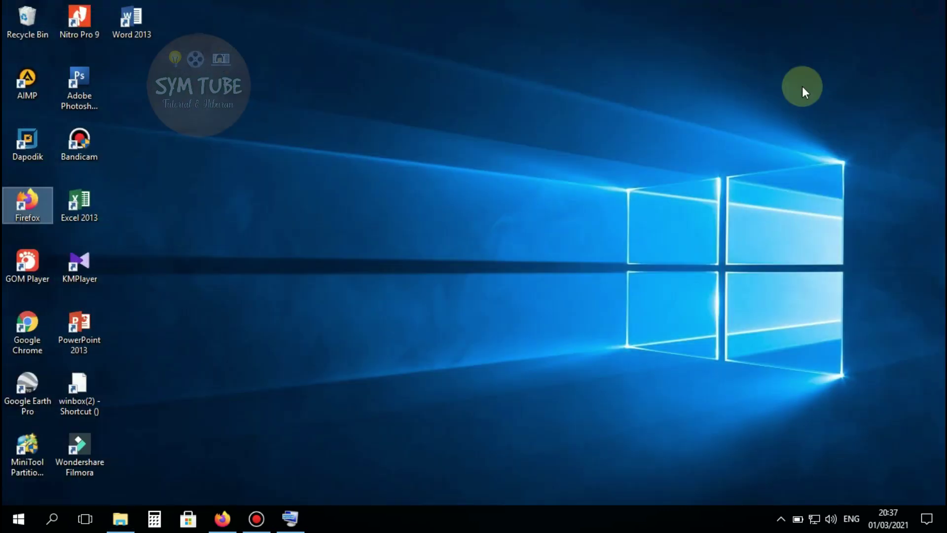
Step: Restore the On-Screen Keyboard, reopen the Run dialog with it and place the dialog above the keyboard
key("ctrl+super+o")
left_click(227, 449)
left_click(310, 366)
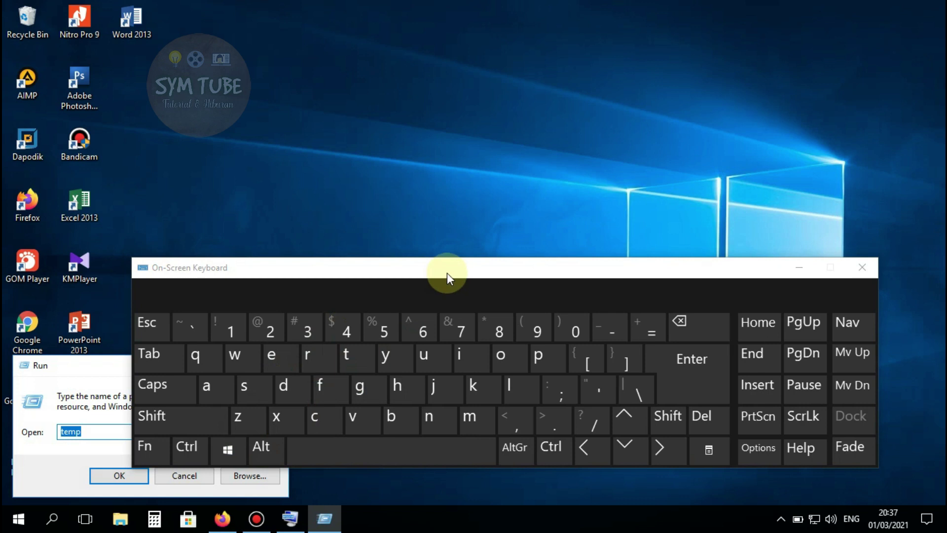
left_click_drag(78, 372, 437, 111)
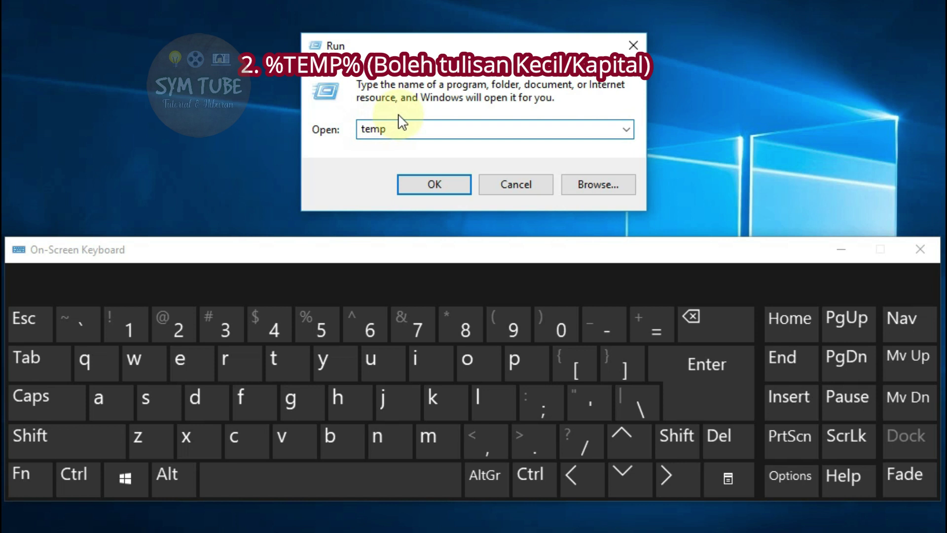
Step: Run the command %temp% to open the user's Temp folder and minimize the On-Screen Keyboard
type("%temp%")
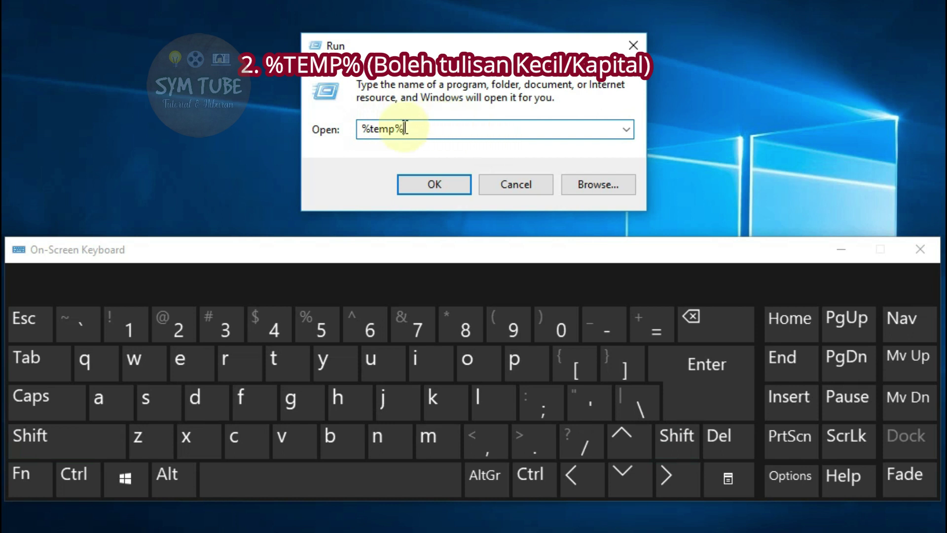
left_click(437, 184)
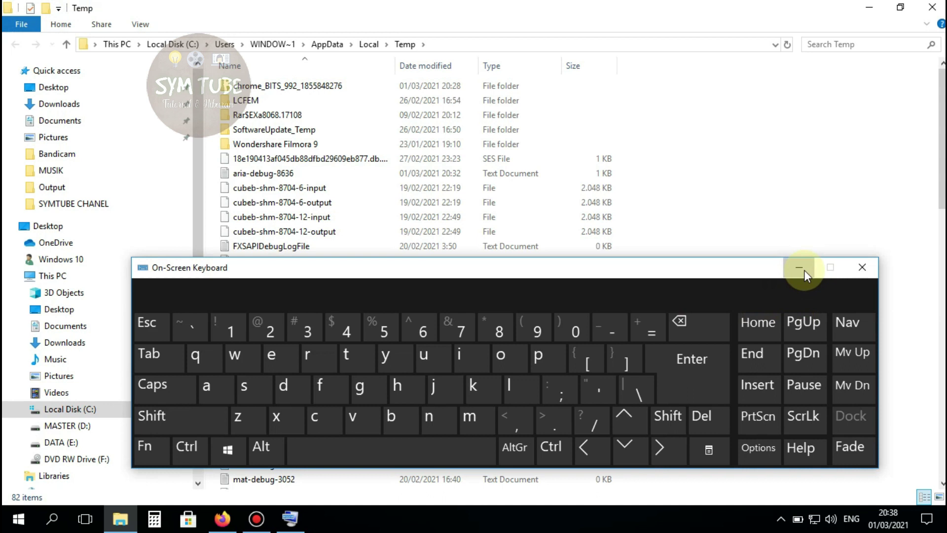
left_click(804, 270)
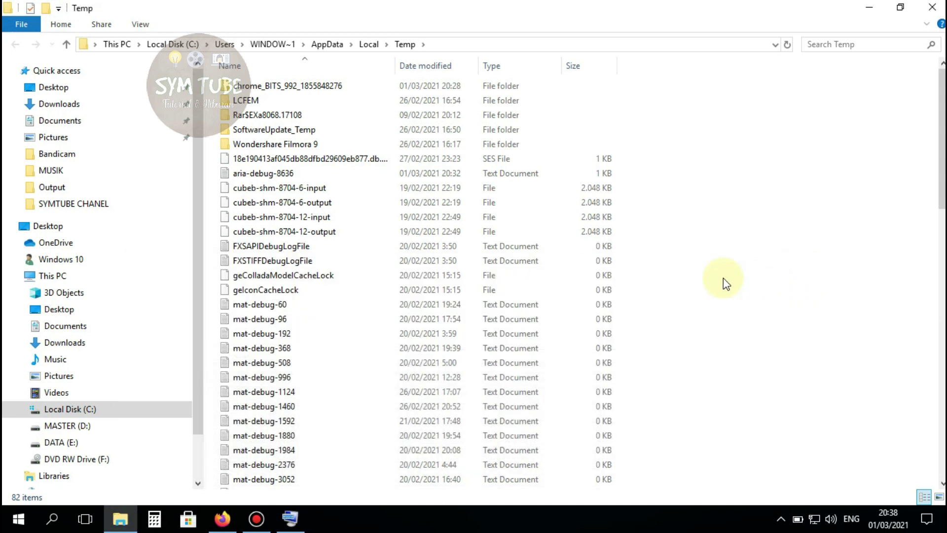
Step: Look through the user's Temp folder and select all of its files and folders
left_click(412, 245)
scroll(466, 261, "down", 4)
scroll(467, 261, "down", 10)
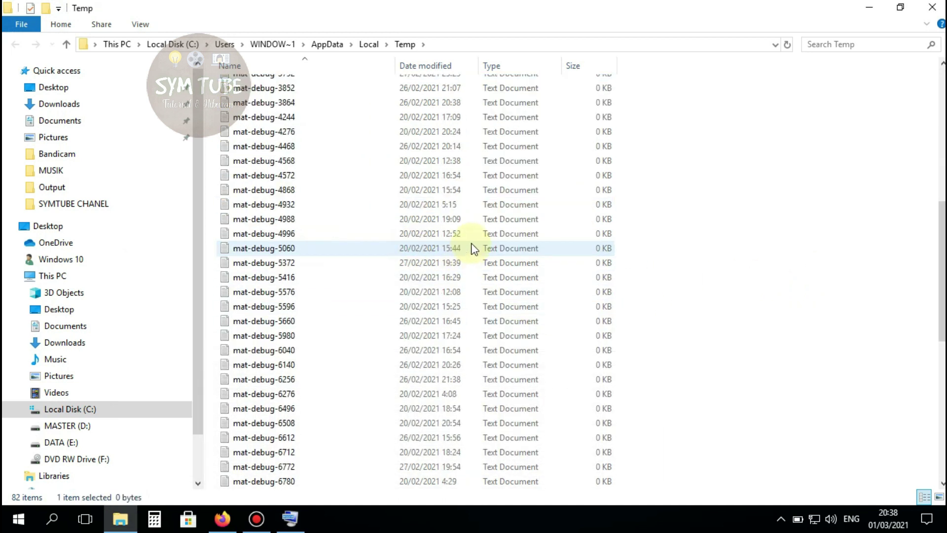
scroll(375, 244, "up", 15)
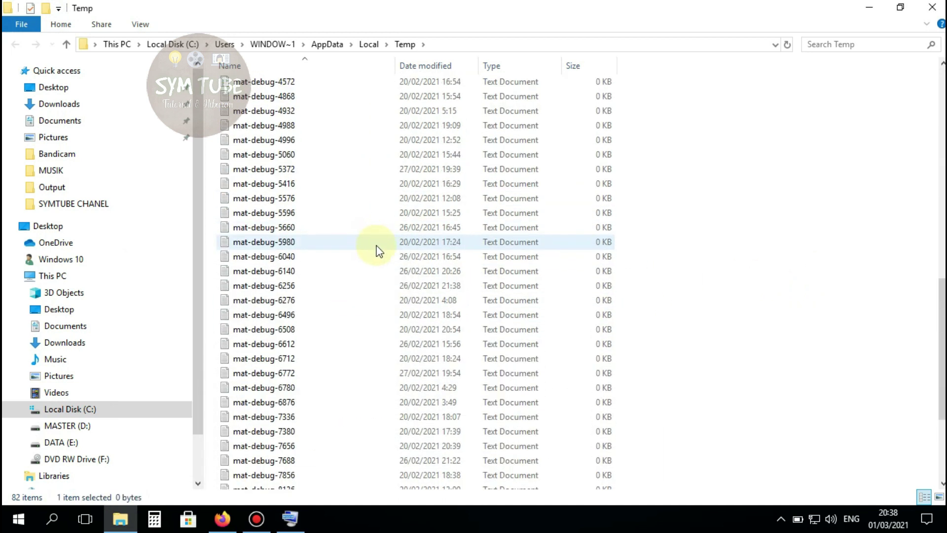
left_click(365, 221)
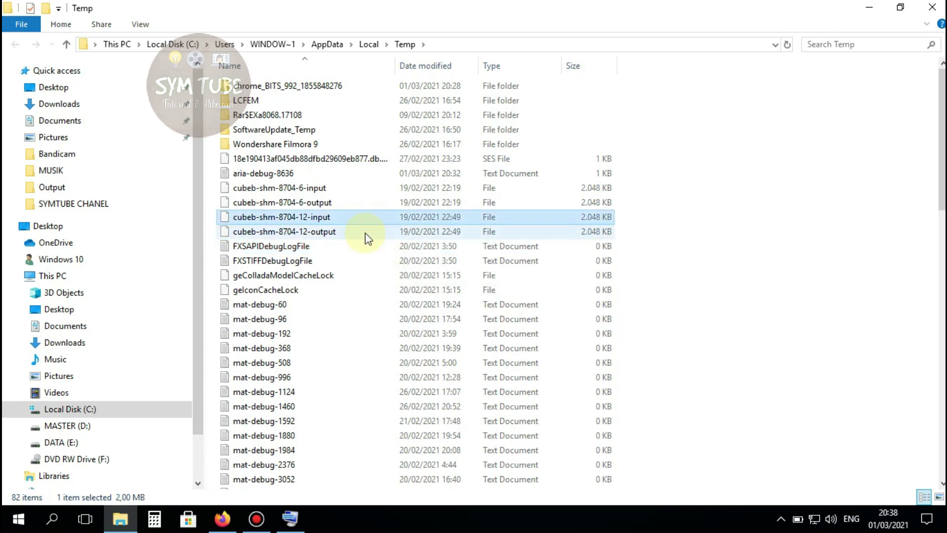
left_click(355, 248)
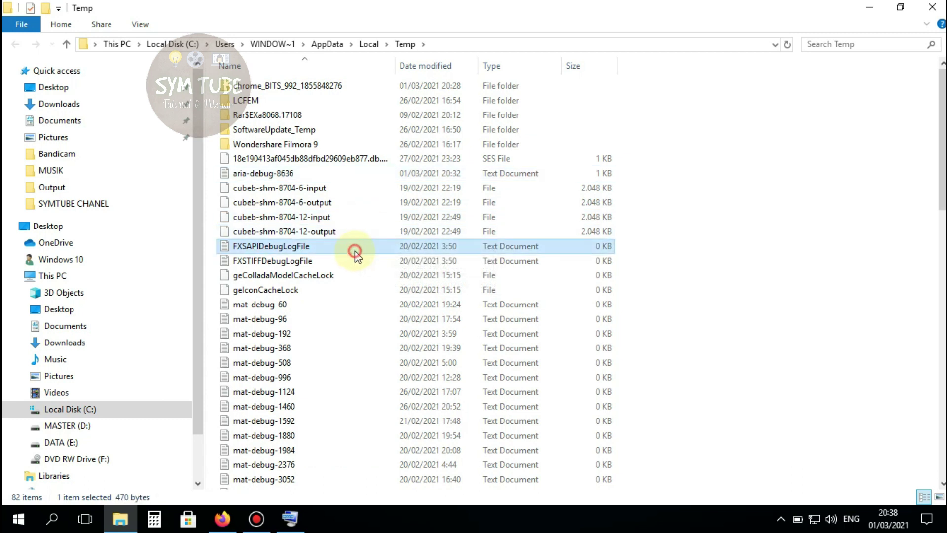
key("ctrl+a")
left_click(371, 316)
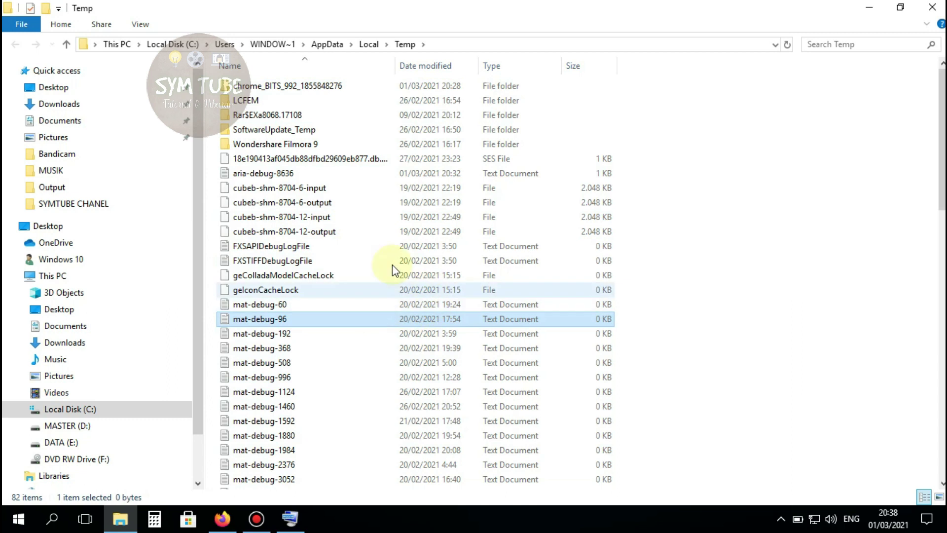
left_click(385, 262)
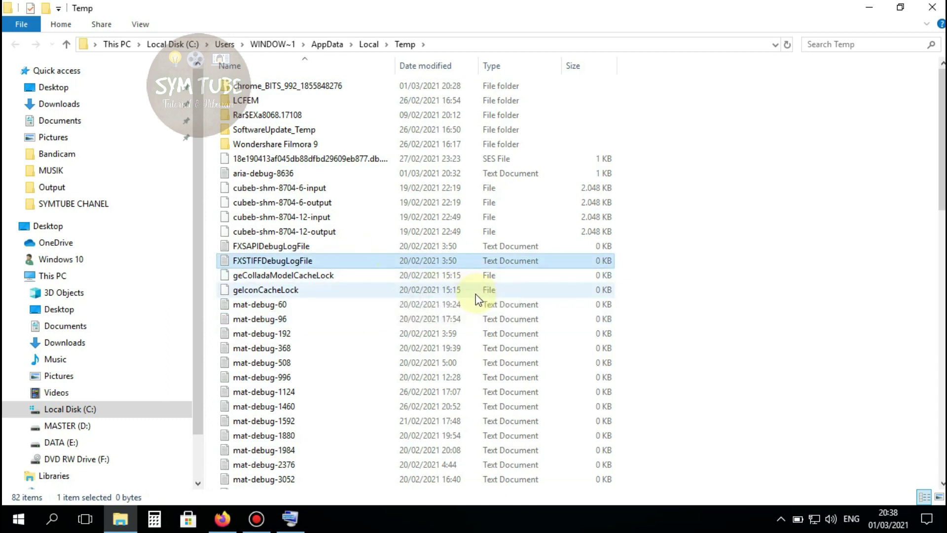
key("ctrl+a")
Step: Restore the On-Screen Keyboard, select all files and folders in the user's Temp folder with it and clear it off the file list
left_click(296, 518)
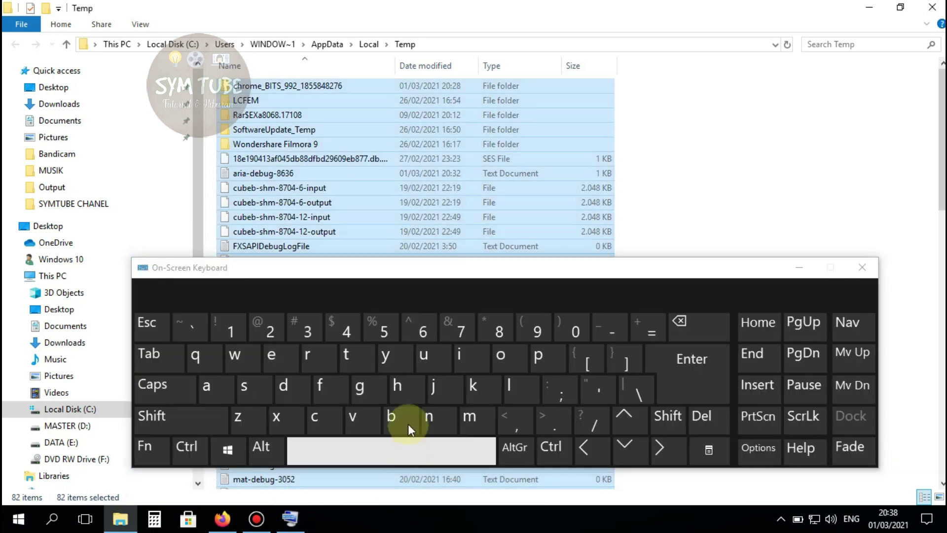
left_click(447, 217)
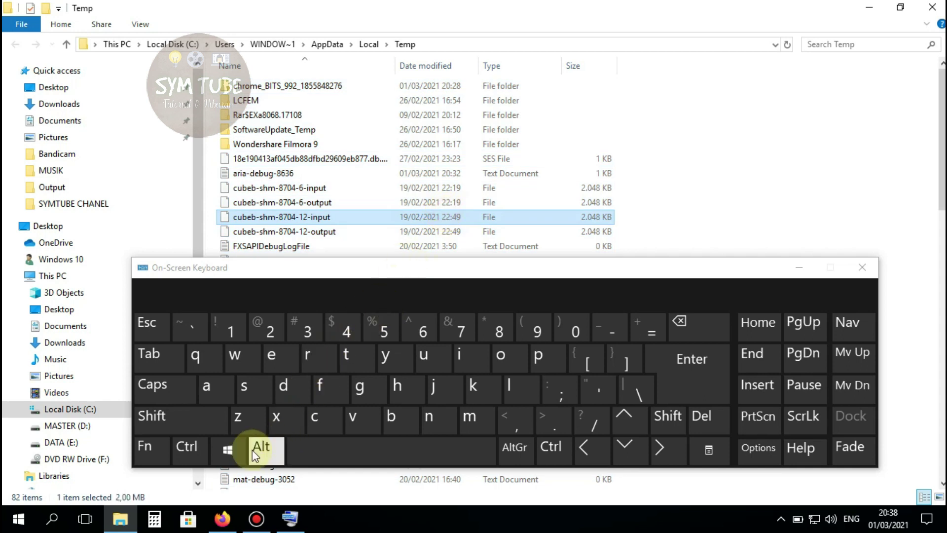
left_click(190, 450)
left_click(214, 390)
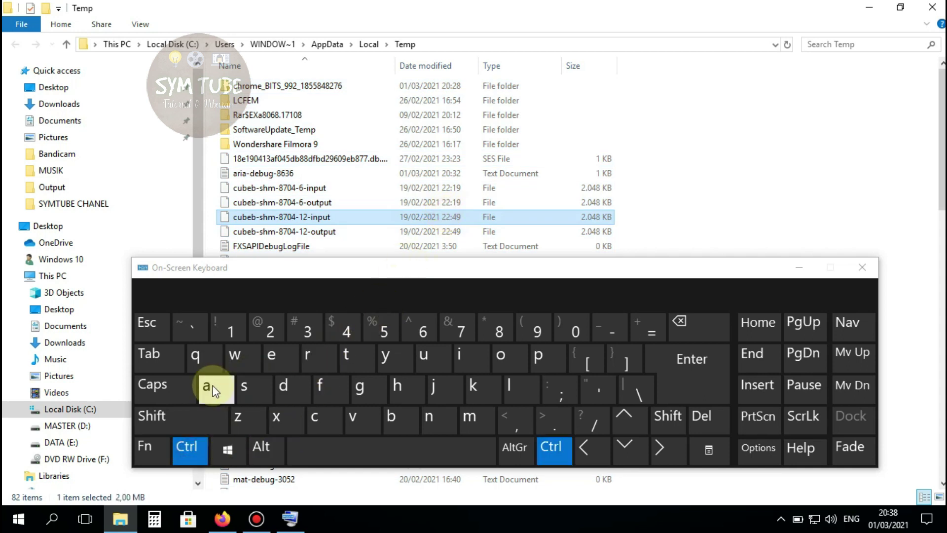
left_click_drag(760, 268, 737, 353)
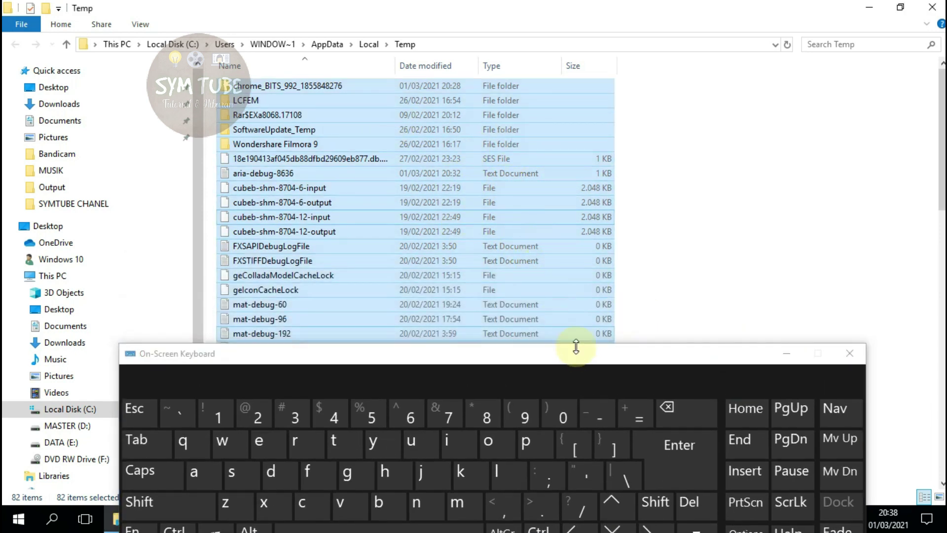
left_click_drag(571, 359, 585, 205)
Step: Delete all selected files and folders in the user's Temp folder and close the folder window
right_click(449, 206)
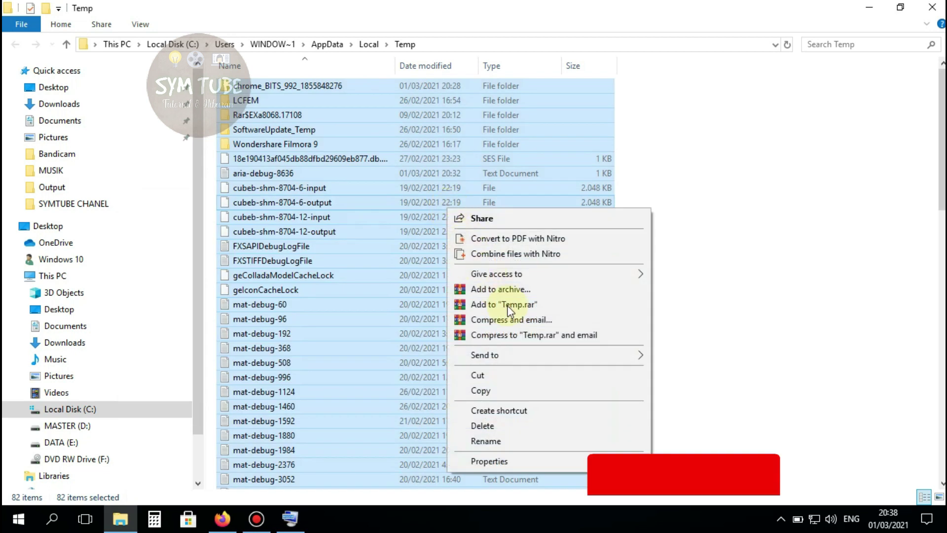
left_click(508, 424)
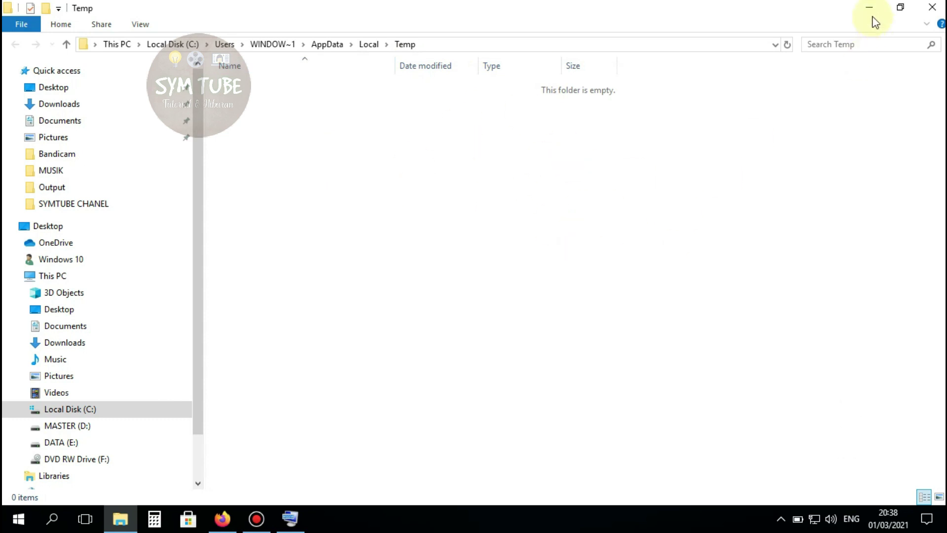
left_click(930, 9)
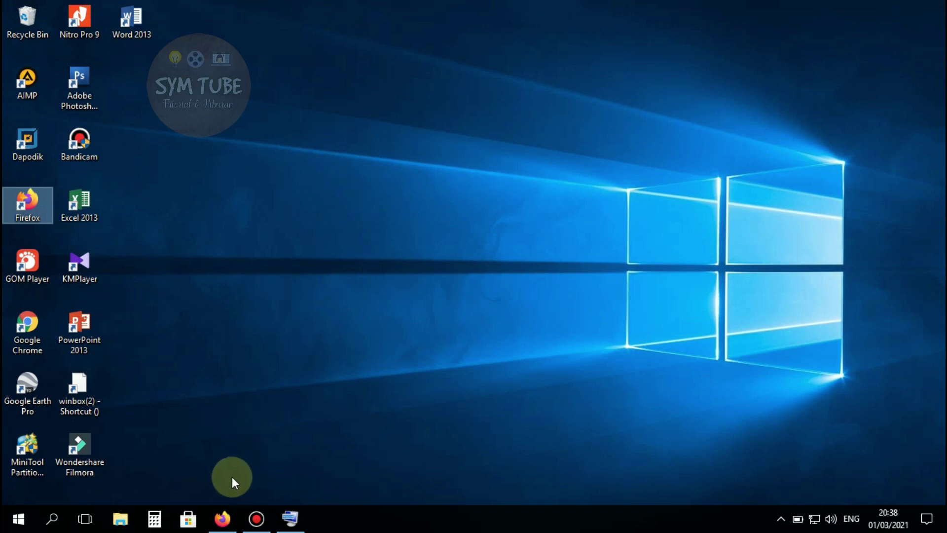
Step: Restore the On-Screen Keyboard, open the Run dialog with it and position the dialog above the keyboard
left_click(289, 519)
left_click_drag(419, 213, 402, 276)
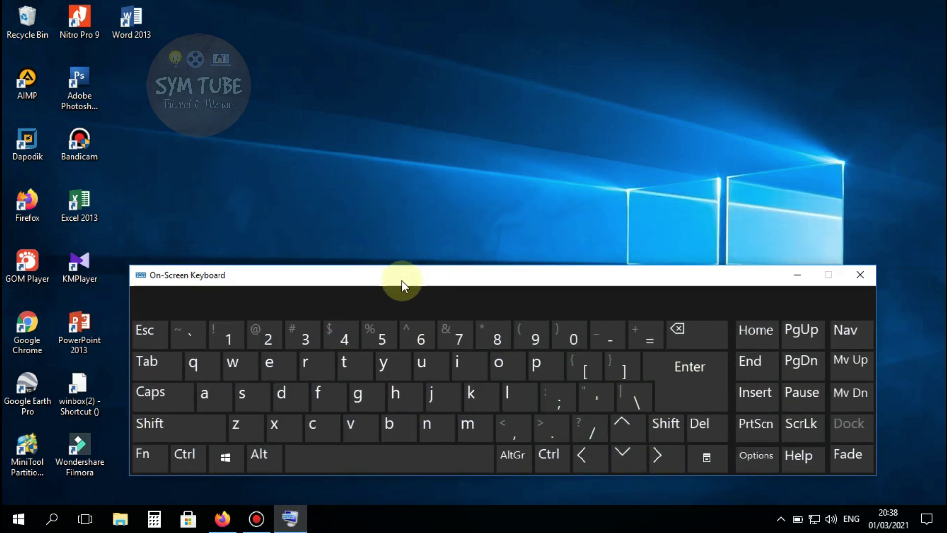
left_click(238, 453)
left_click(309, 364)
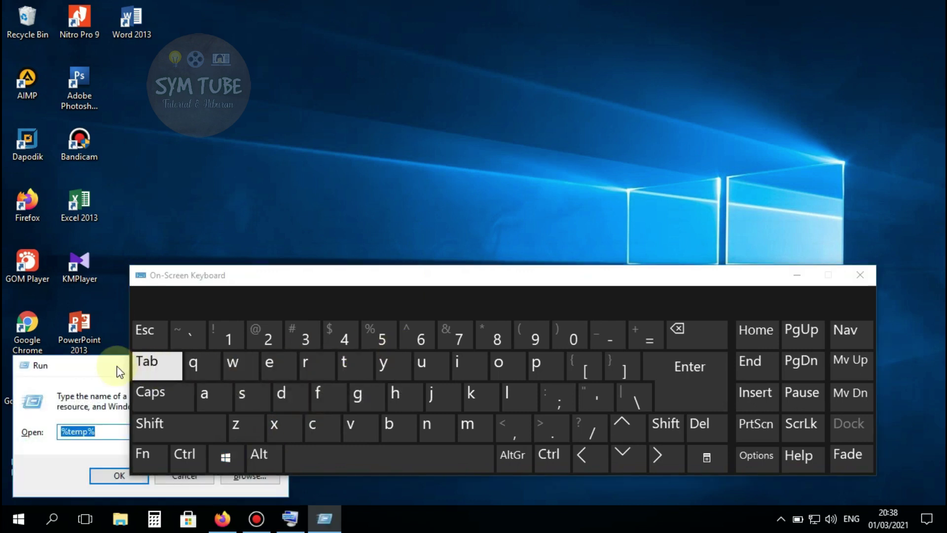
left_click_drag(123, 319, 500, 97)
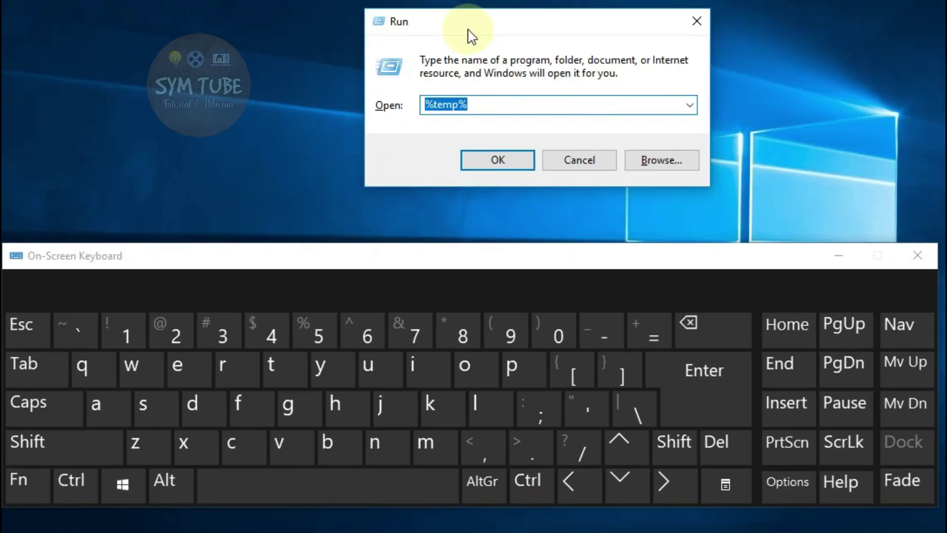
left_click_drag(482, 30, 409, 67)
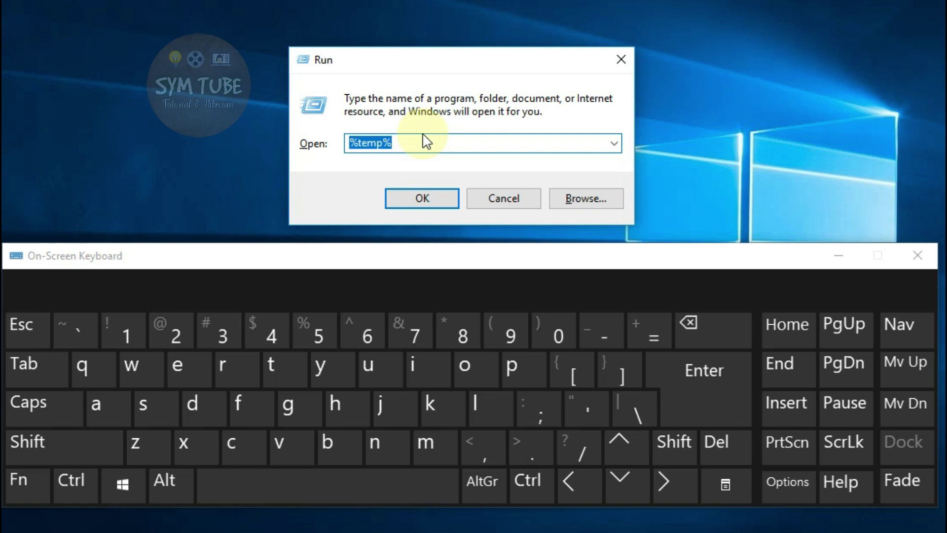
Step: Run the command prefetch, minimize the On-Screen Keyboard and grant permanent access to the Prefetch folder
type("prefetch")
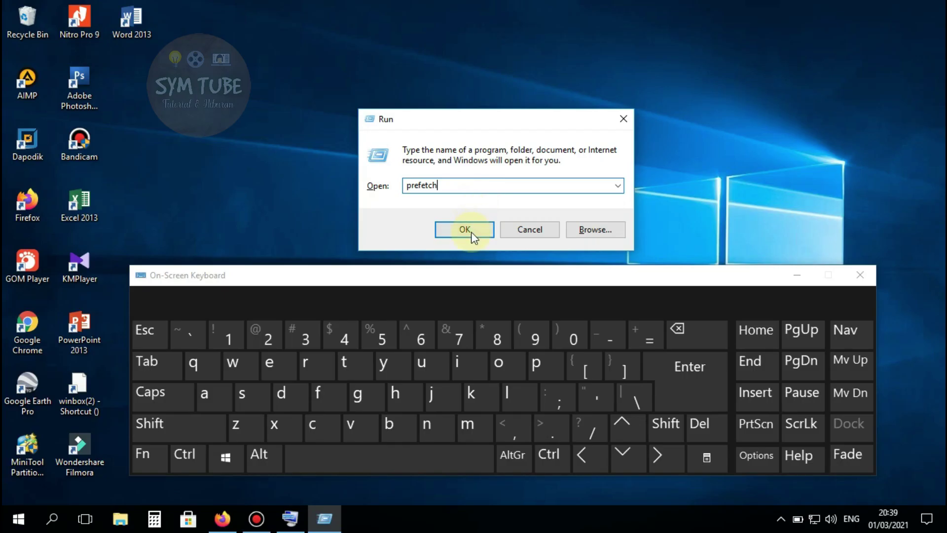
left_click(434, 200)
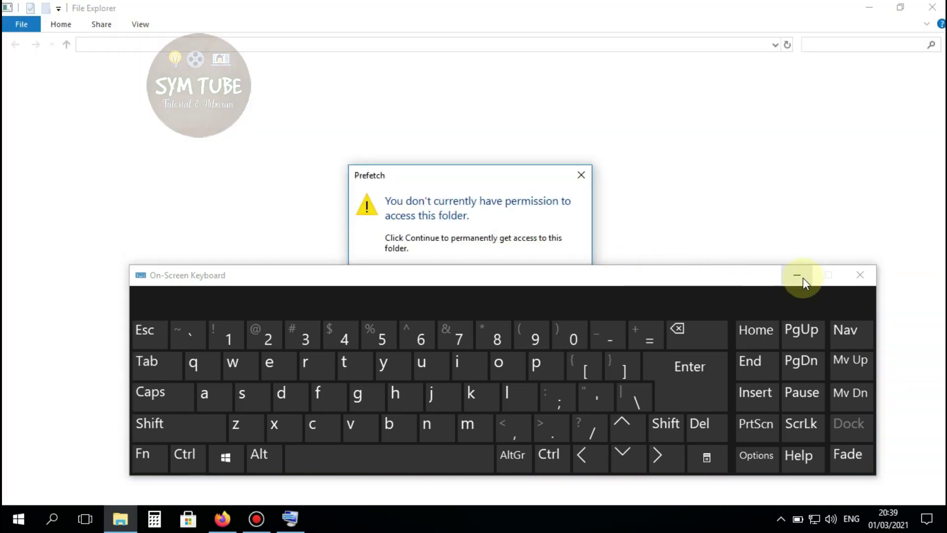
left_click(797, 275)
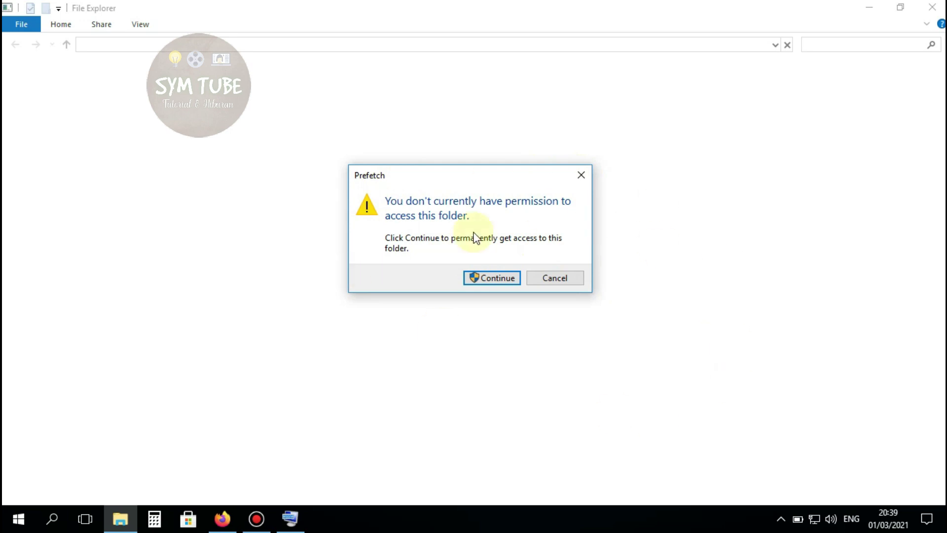
left_click(486, 278)
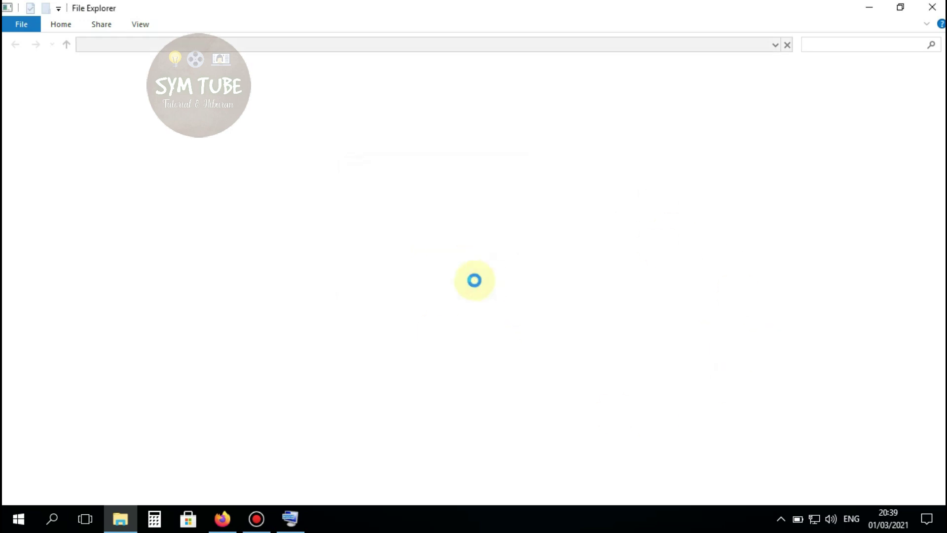
Step: Look through the files in the Windows Prefetch folder
left_click(328, 158)
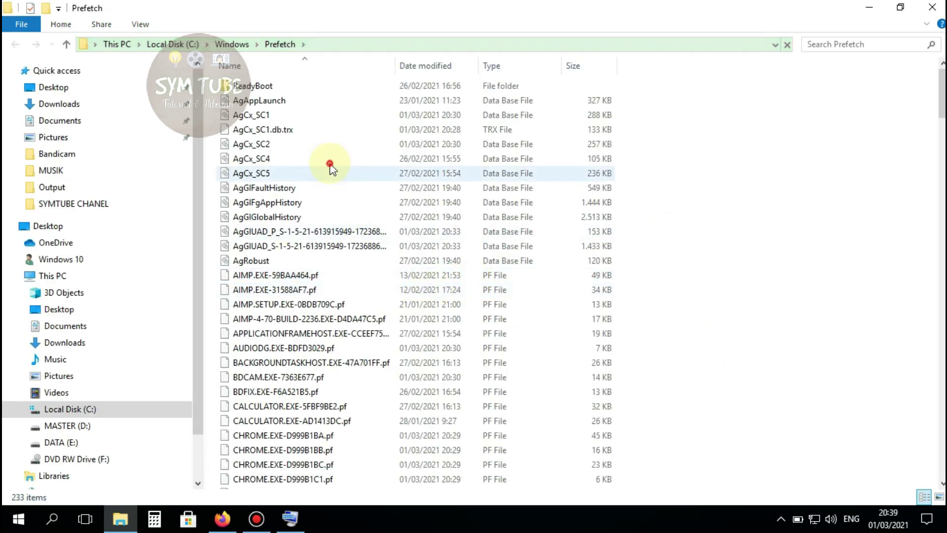
scroll(392, 232, "down", 1)
scroll(395, 242, "down", 20)
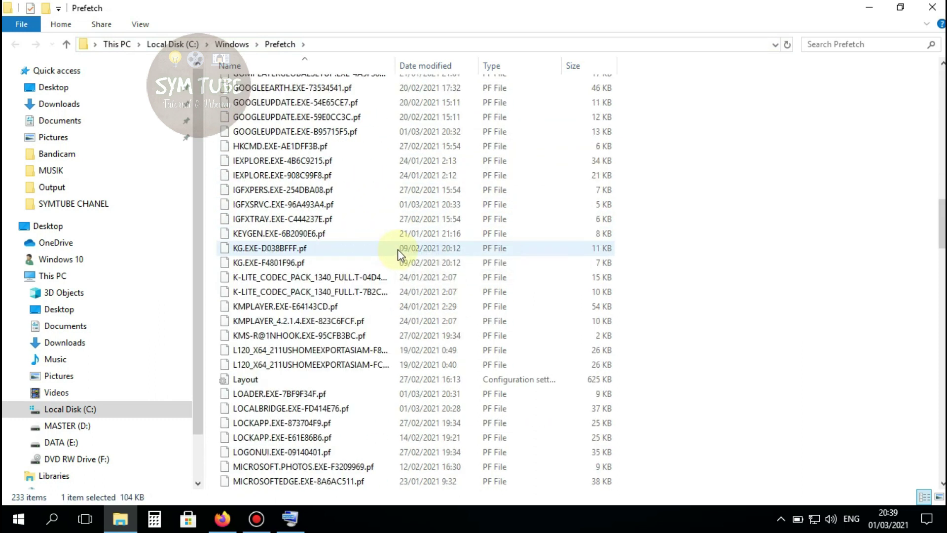
scroll(399, 250, "up", 5)
scroll(398, 248, "up", 20)
left_click(382, 227)
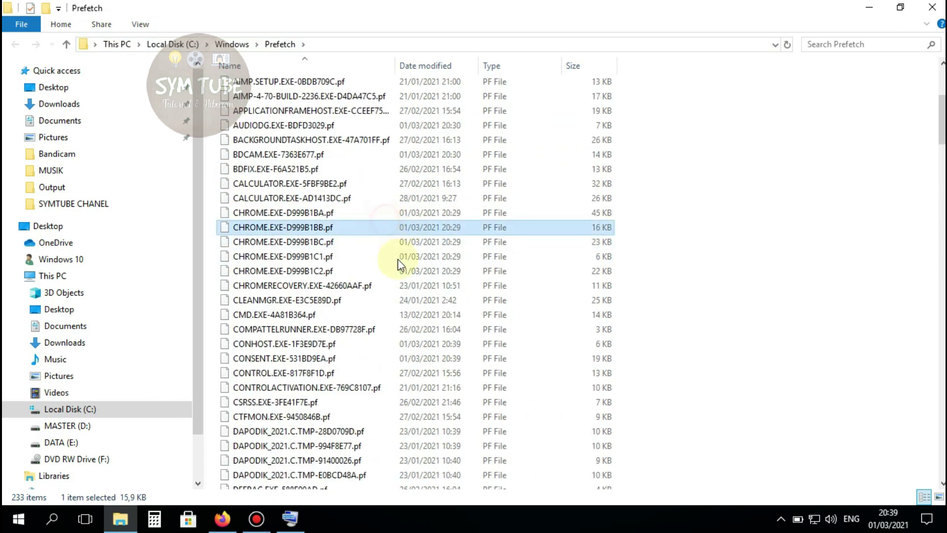
left_click(270, 256)
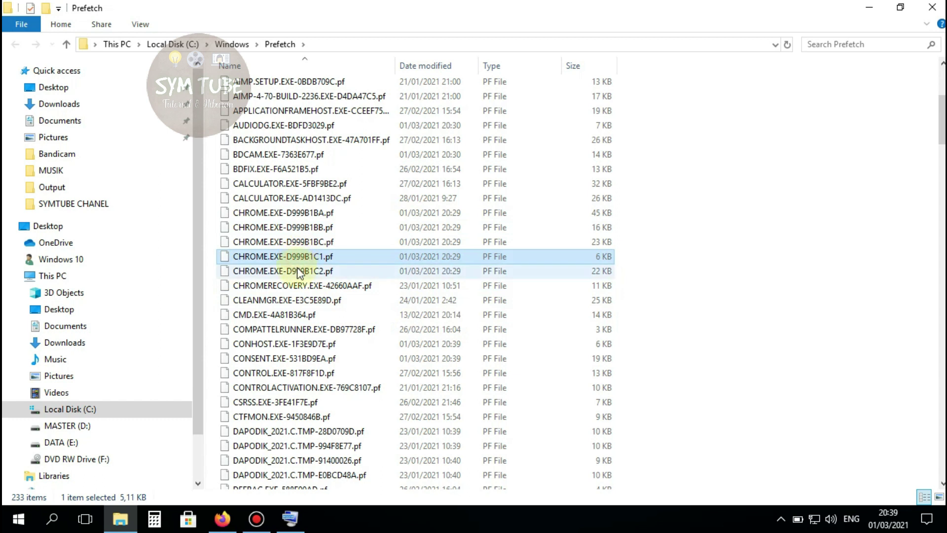
Step: Select all files and folders in the Prefetch folder with the restored On-Screen Keyboard and minimize the keyboard
left_click(290, 518)
left_click_drag(396, 282, 362, 313)
left_click(154, 486)
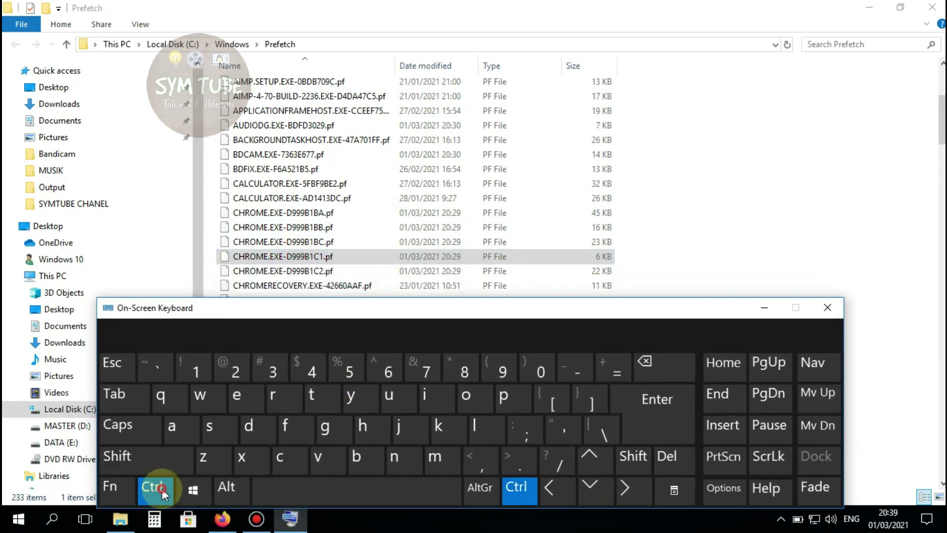
left_click(172, 427)
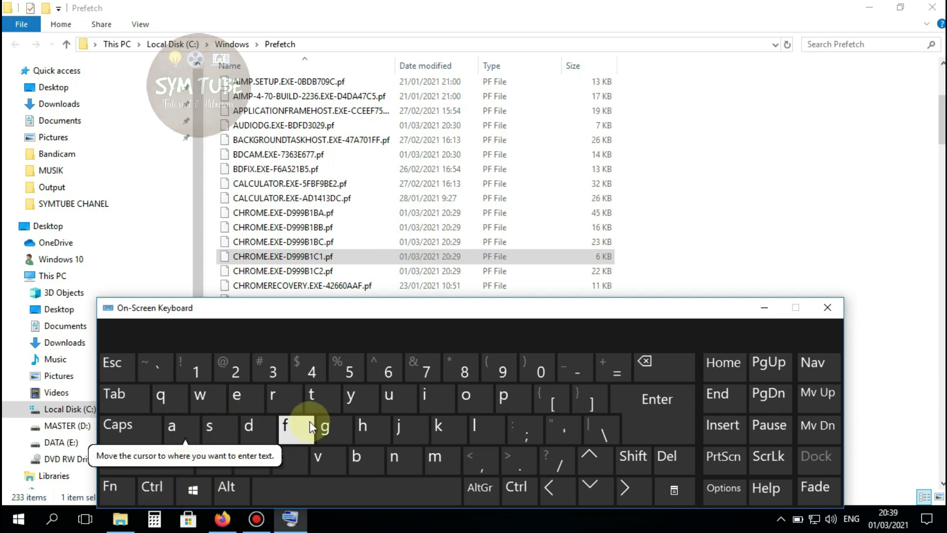
left_click(153, 481)
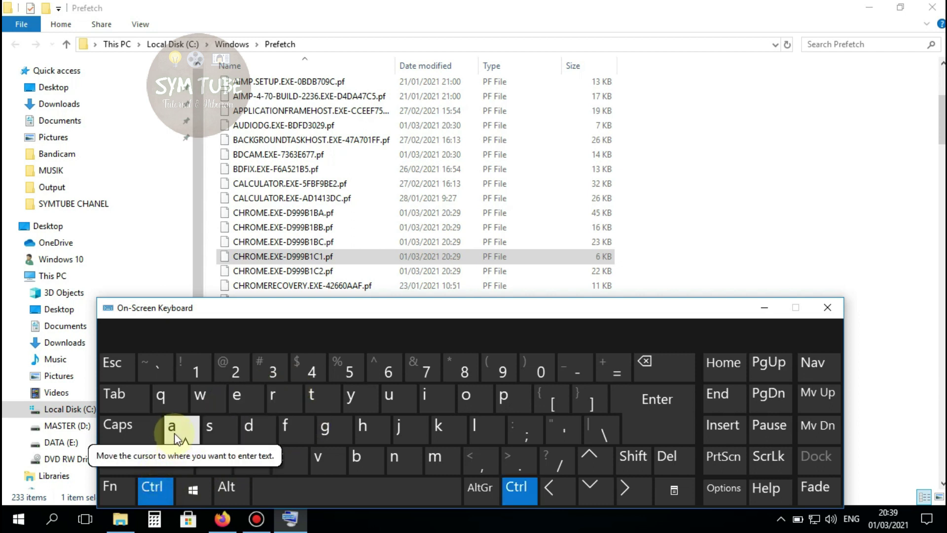
left_click(188, 434)
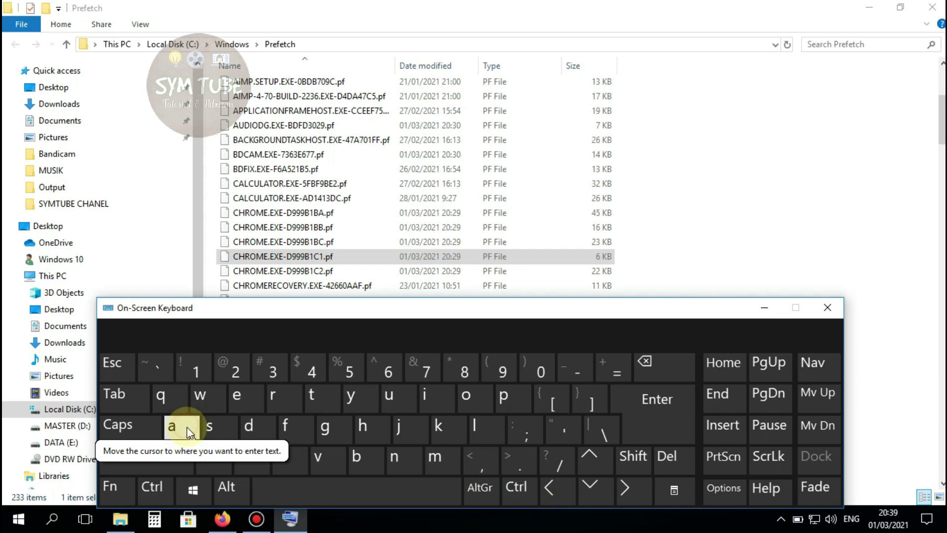
left_click(354, 198)
left_click(157, 484)
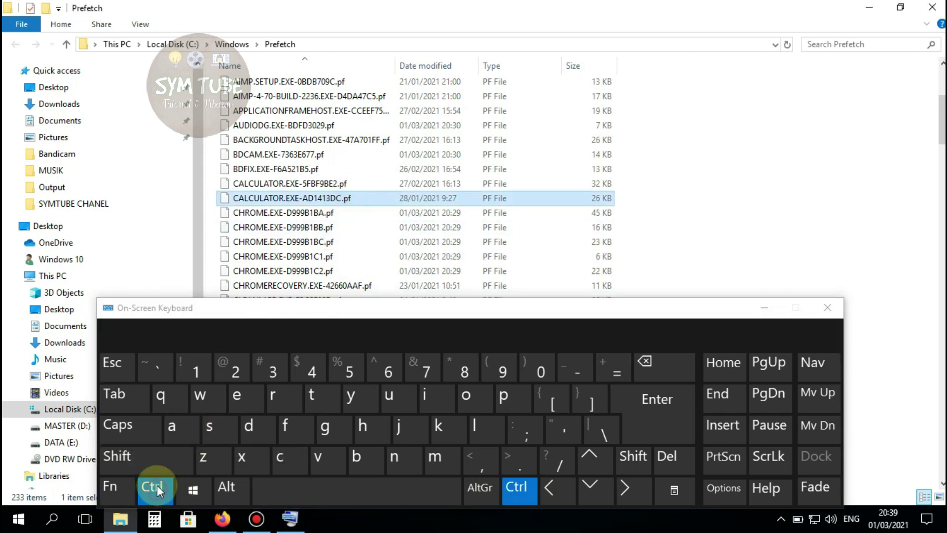
left_click(174, 430)
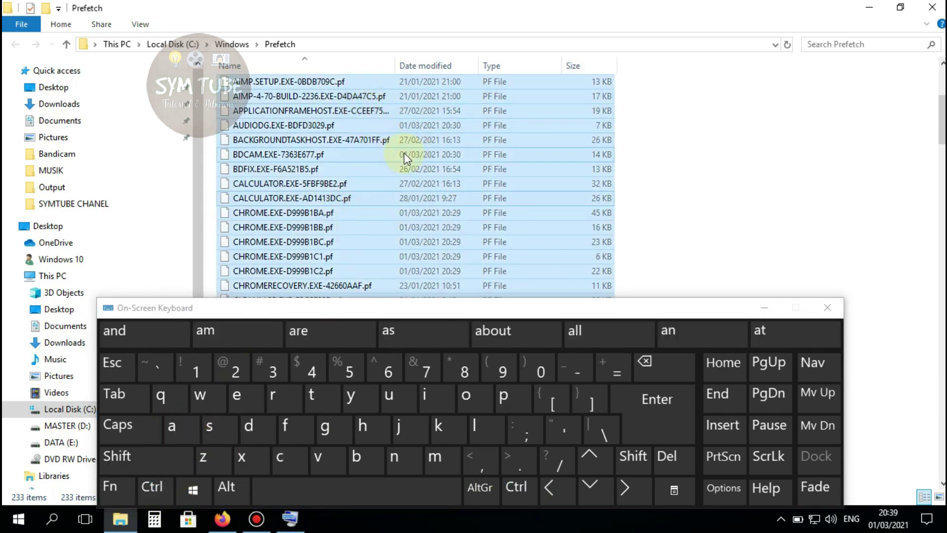
left_click(764, 308)
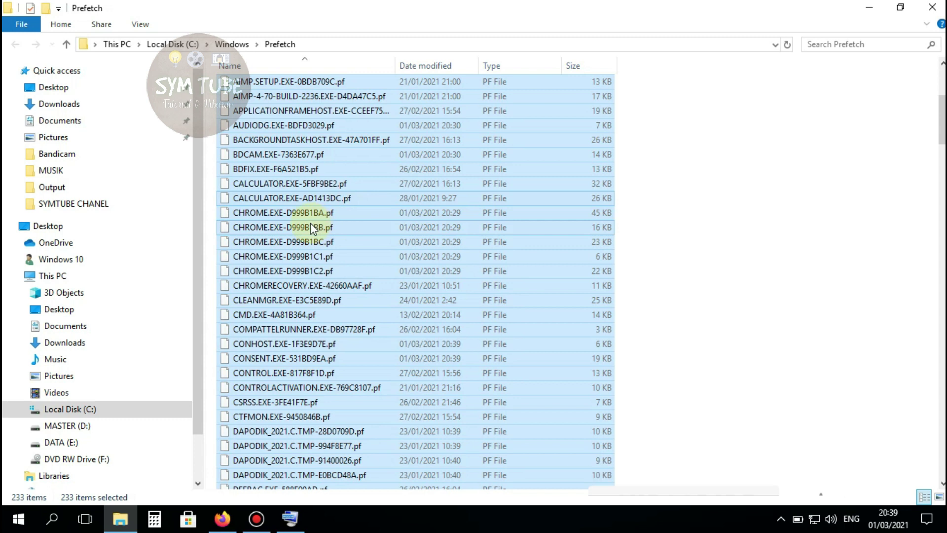
Step: Delete all selected items in the Prefetch folder, skipping the file in use
right_click(319, 194)
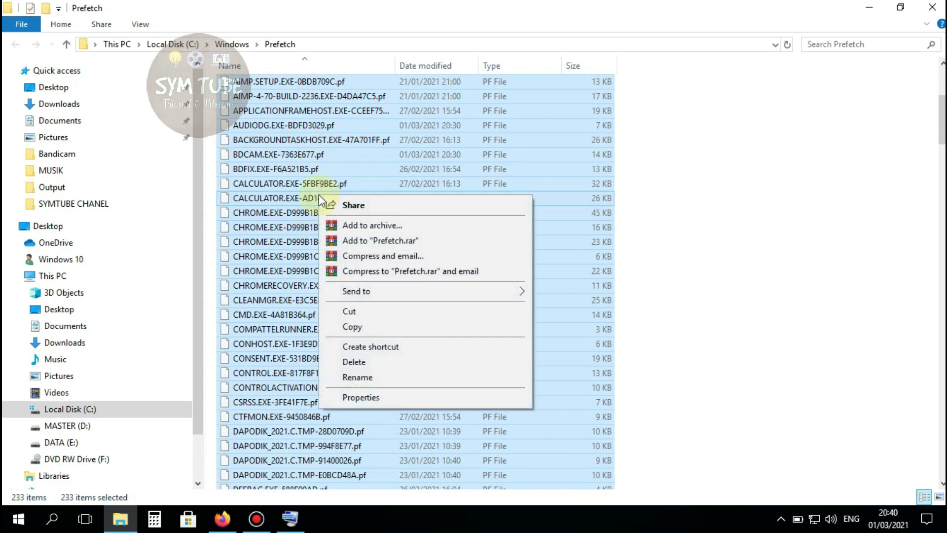
left_click(355, 360)
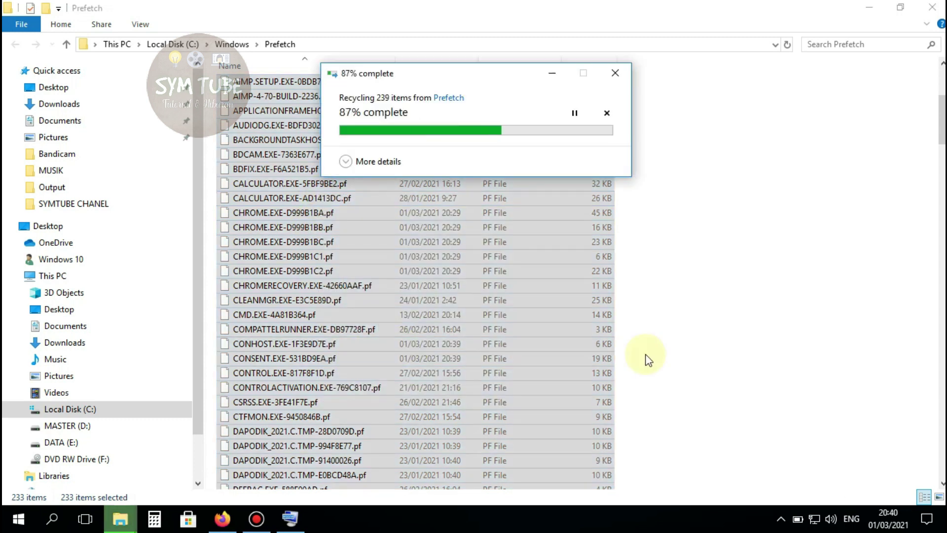
left_click_drag(414, 72, 493, 110)
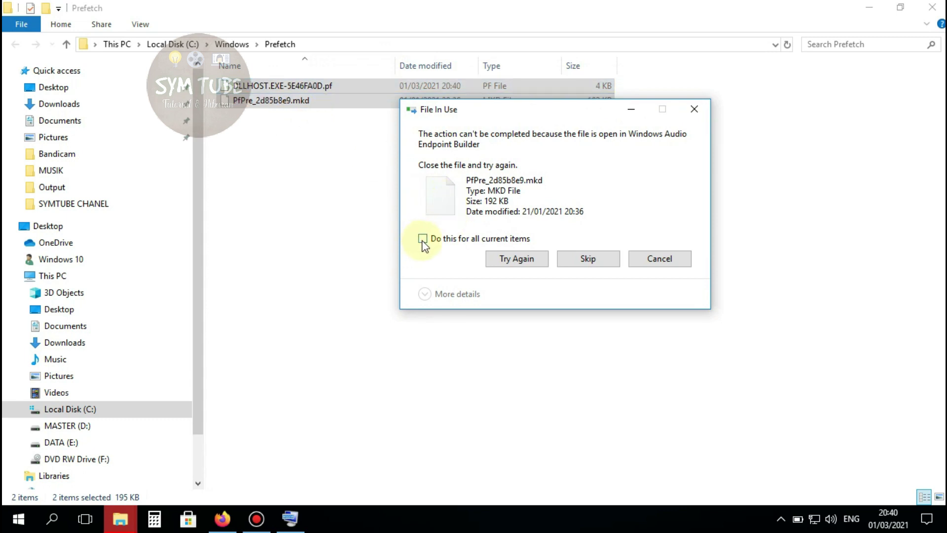
left_click(576, 260)
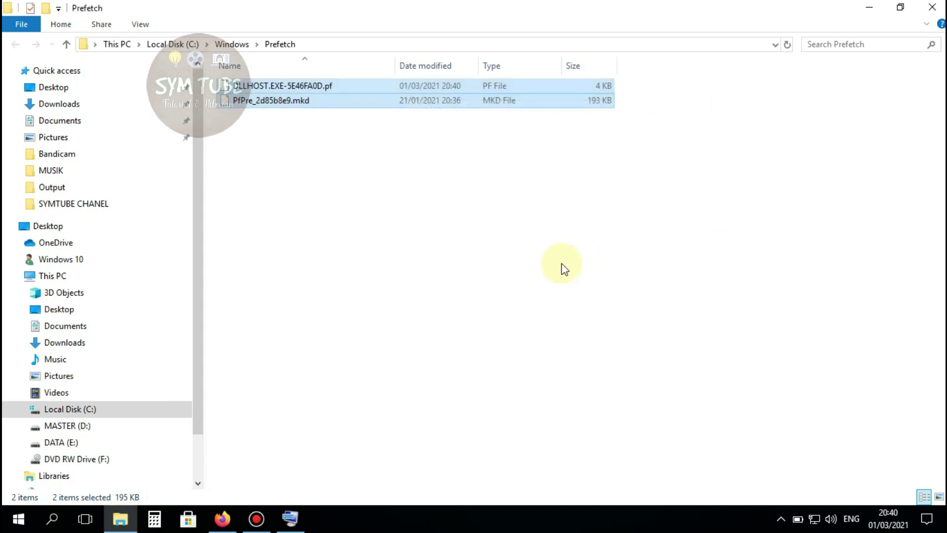